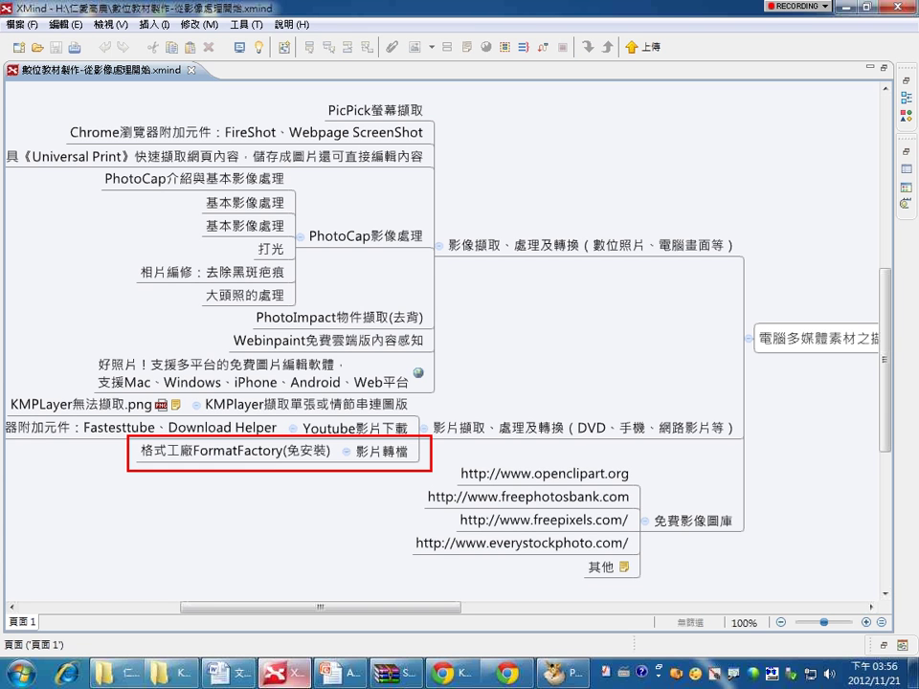
# Extract the FormatFactory格式工廠(影音轉檔) folder from the SkyDrive-2012-11-19.zip archive in WinRAR to the root of drive D.
pyautogui.click(248, 456)
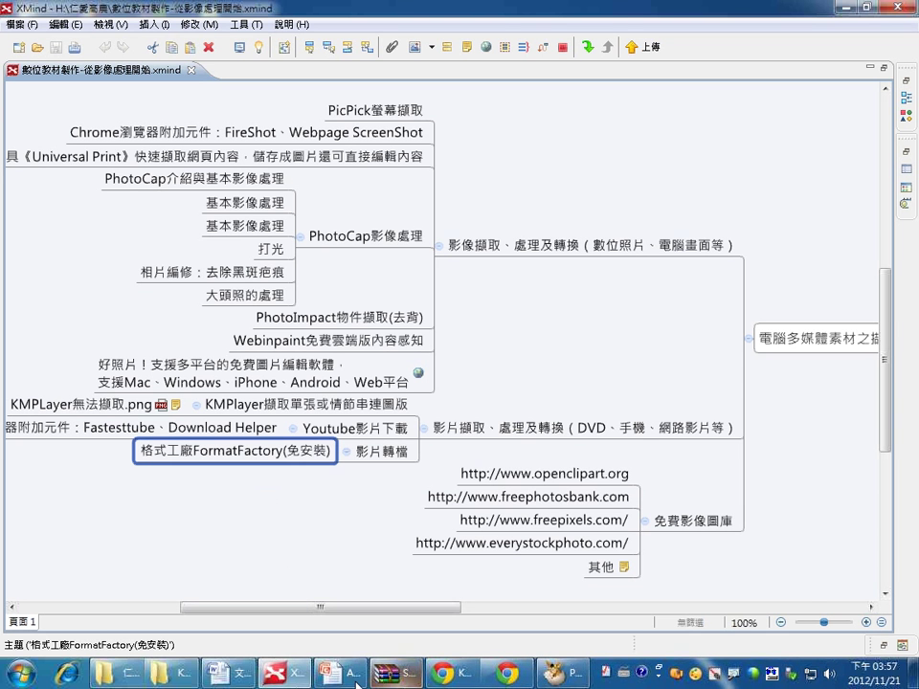
pyautogui.click(172, 674)
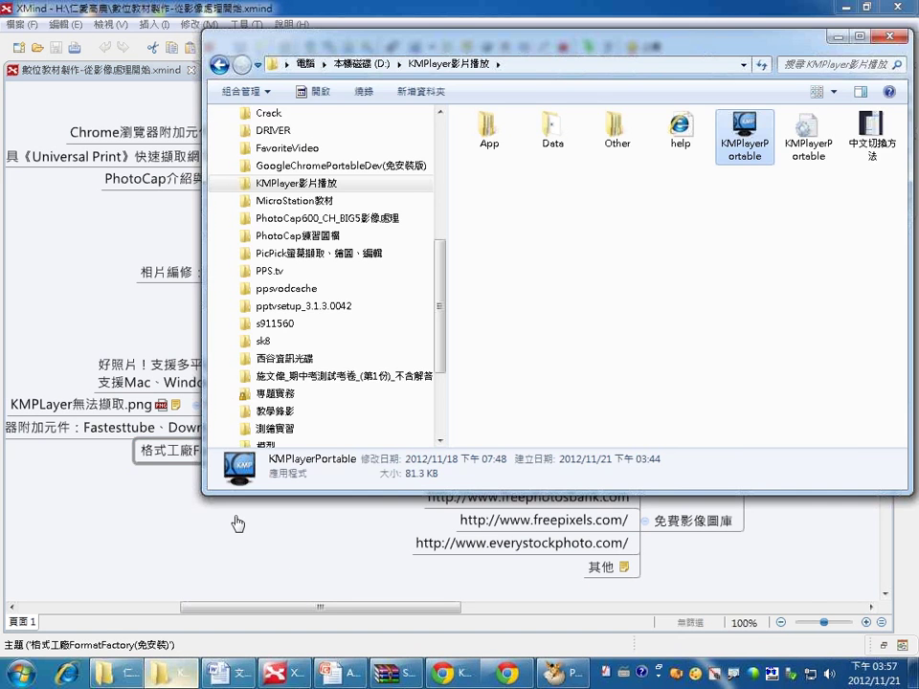
pyautogui.click(219, 64)
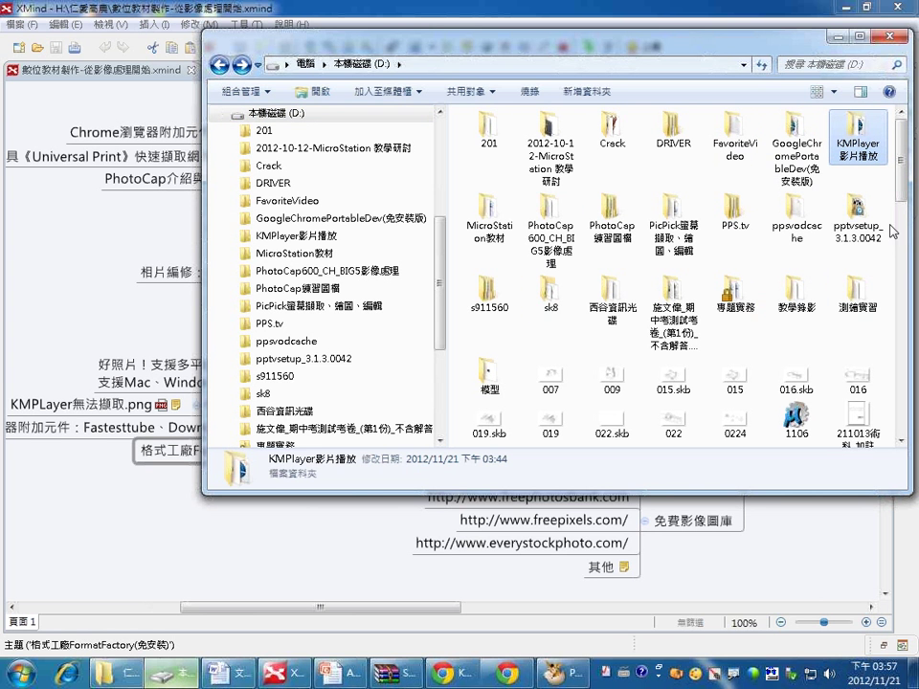
pyautogui.moveTo(902, 163); pyautogui.dragTo(882, 421)
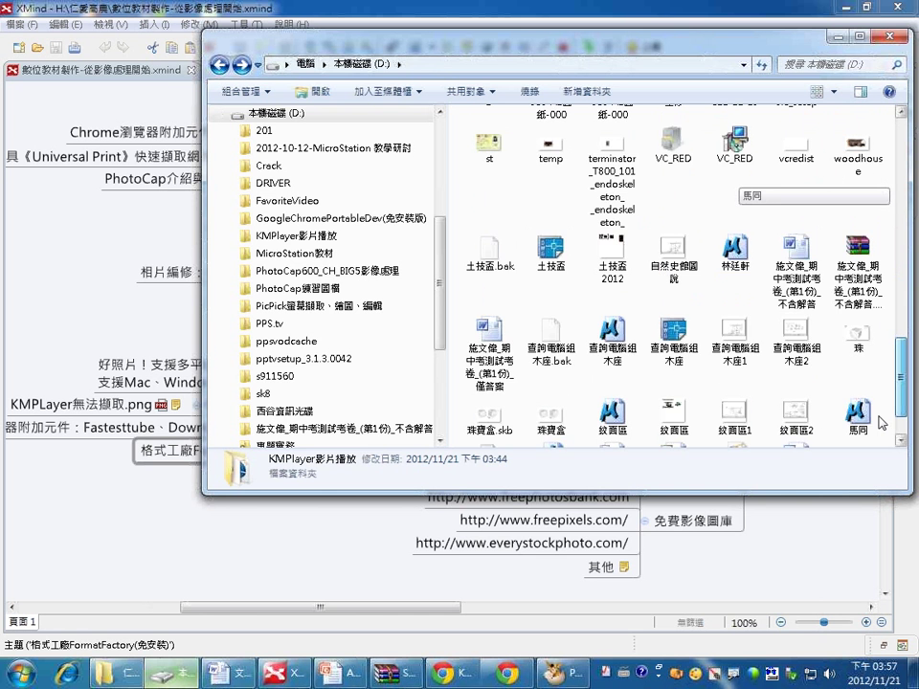
pyautogui.click(388, 676)
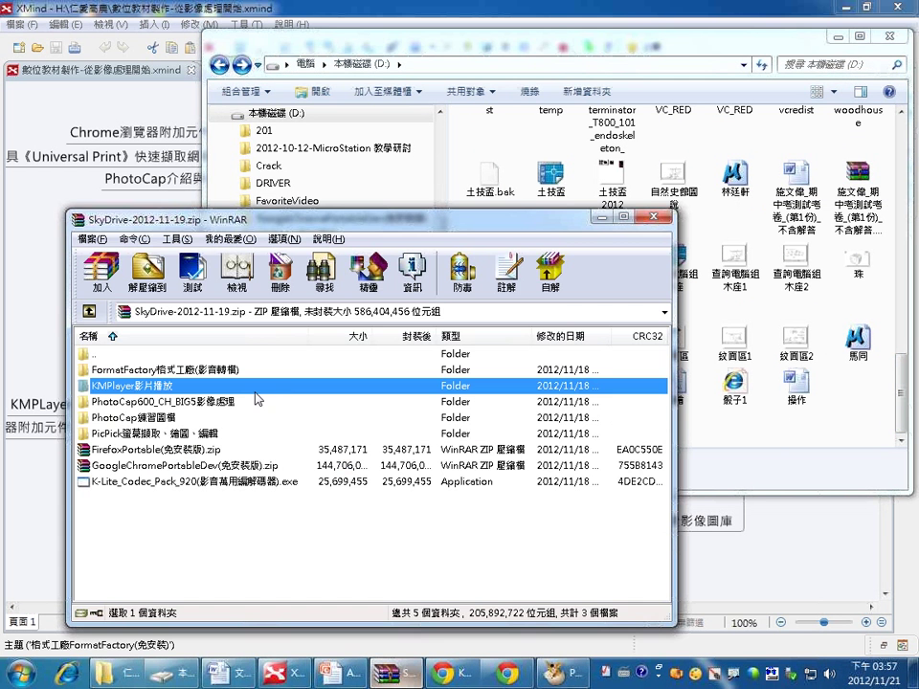
pyautogui.moveTo(144, 369); pyautogui.dragTo(746, 427)
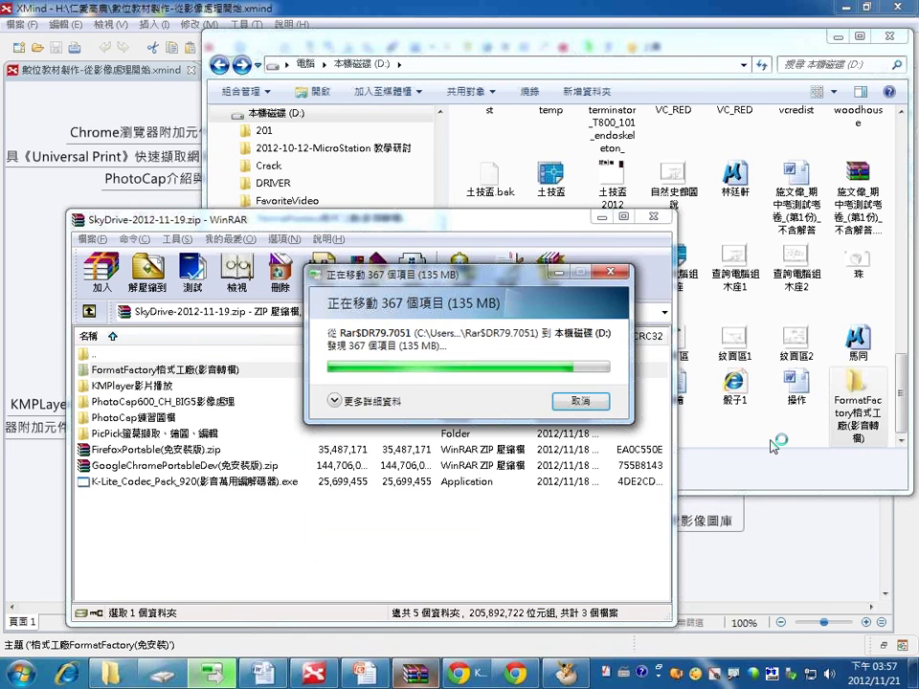
# Open the extracted FormatFactory格式工廠(影音轉檔) folder, minimize the archive window and launch FormatFactoryPortable.
pyautogui.doubleClick(847, 407)
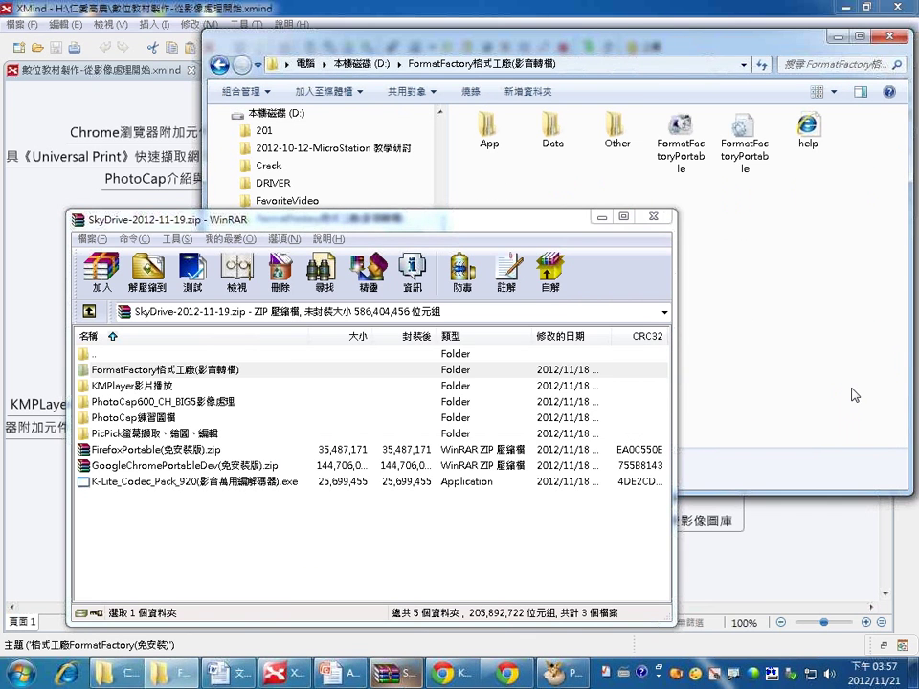
pyautogui.click(599, 220)
pyautogui.doubleClick(683, 151)
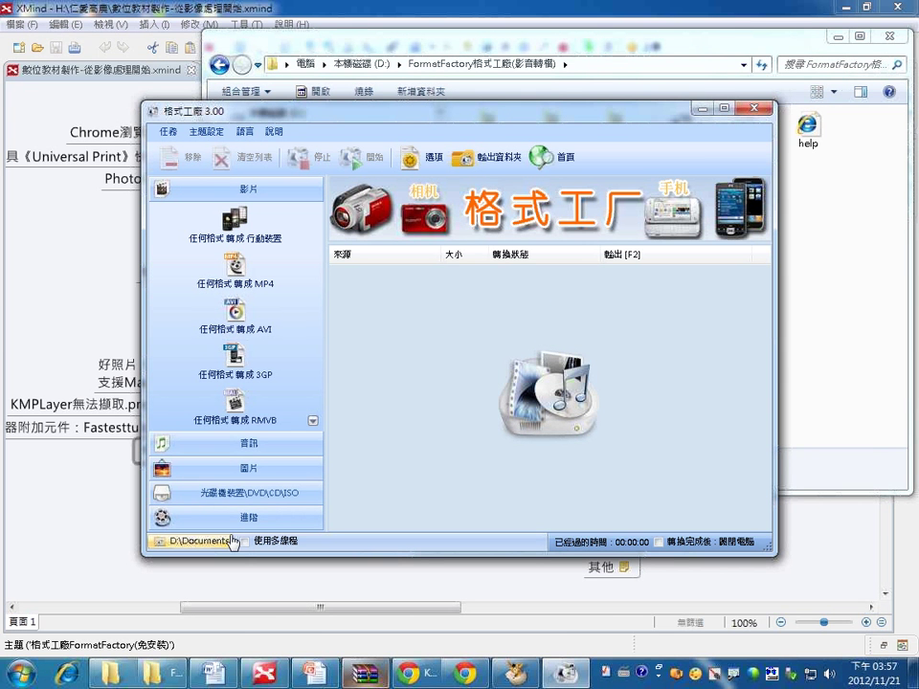
# Minimize the folder and mind map windows and move the Format Factory window clear of the desktop icons.
pyautogui.click(852, 16)
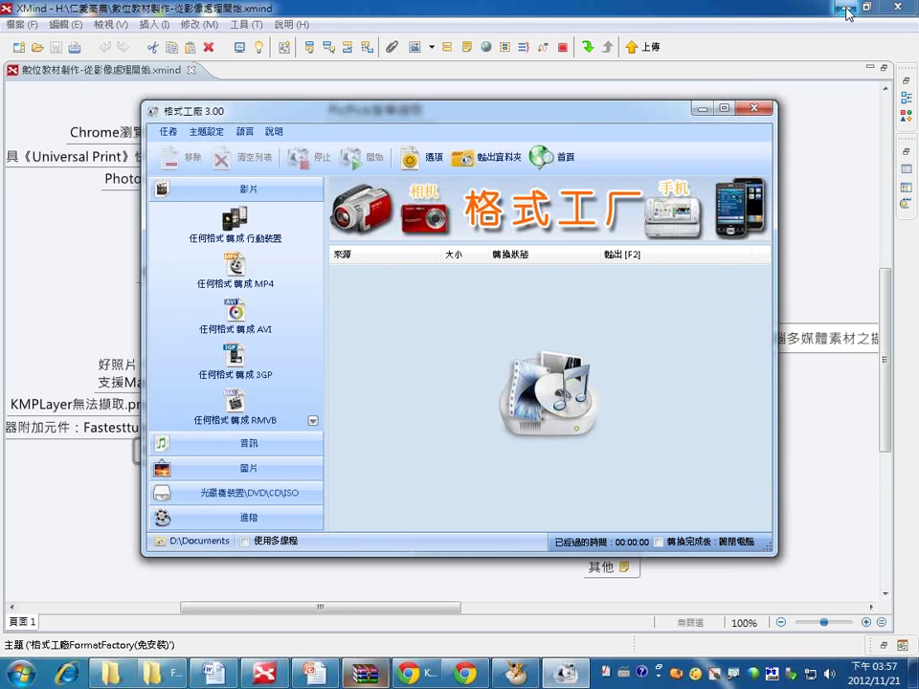
pyautogui.click(844, 7)
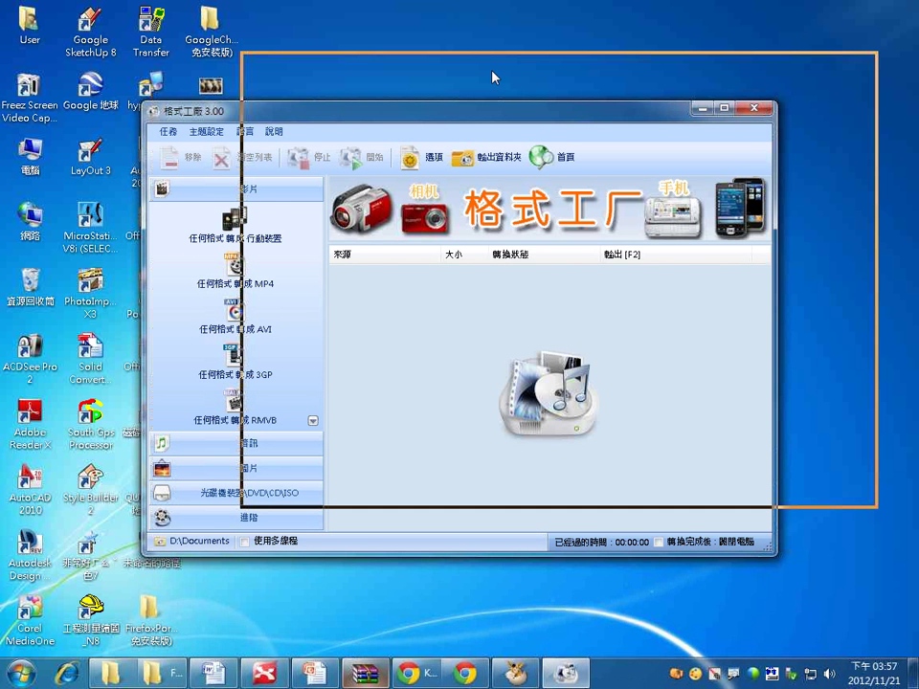
pyautogui.moveTo(494, 76); pyautogui.dragTo(493, 77)
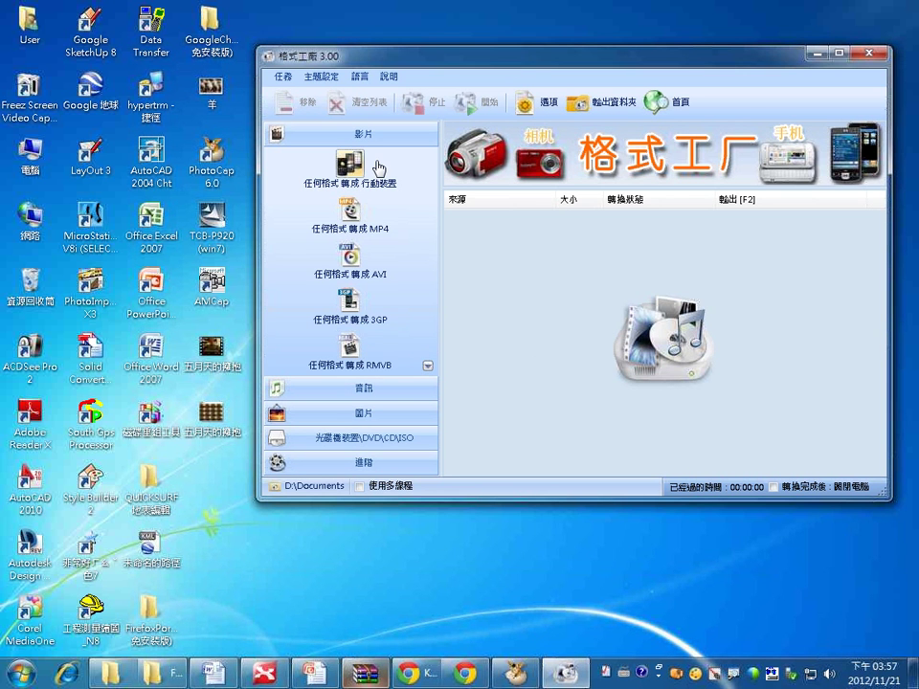
# Add the desktop video 五月天的擁抱.flv to Format Factory with MPG as the target format and run the conversion.
pyautogui.moveTo(380, 168); pyautogui.dragTo(523, 300)
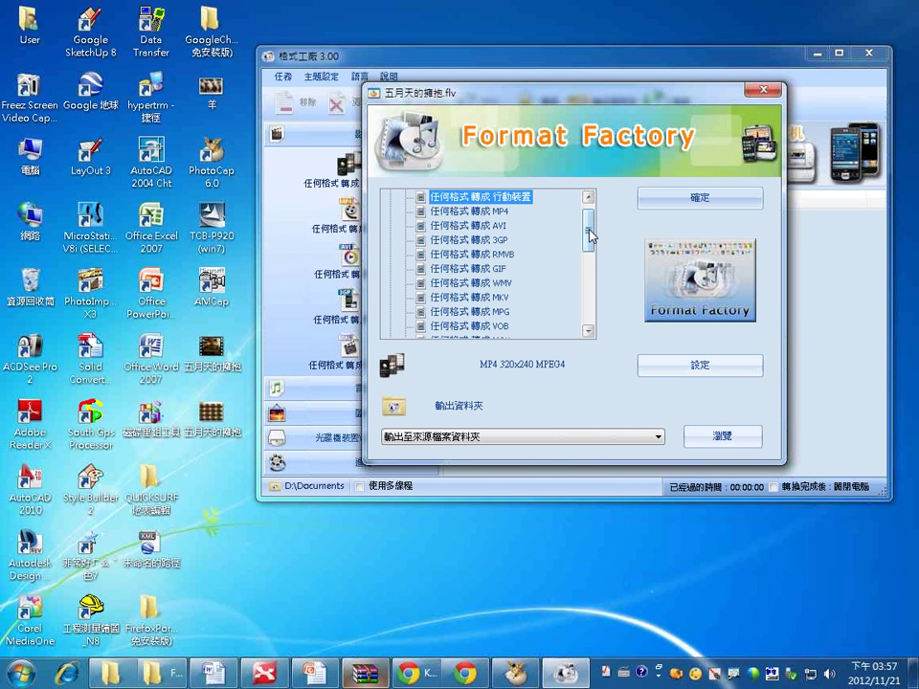
pyautogui.moveTo(590, 236); pyautogui.dragTo(590, 245)
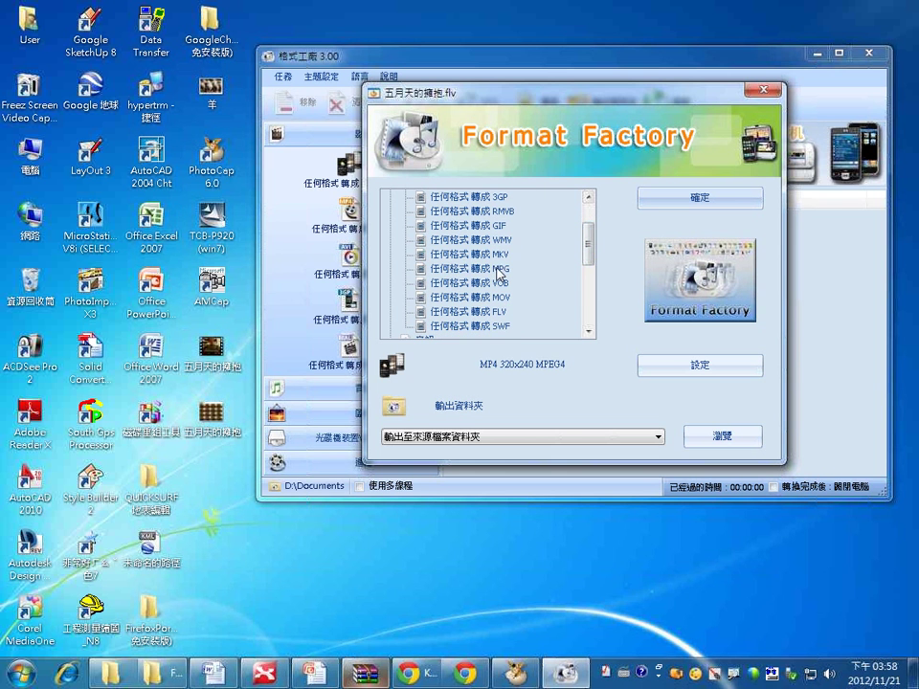
pyautogui.click(494, 268)
pyautogui.press('Up')
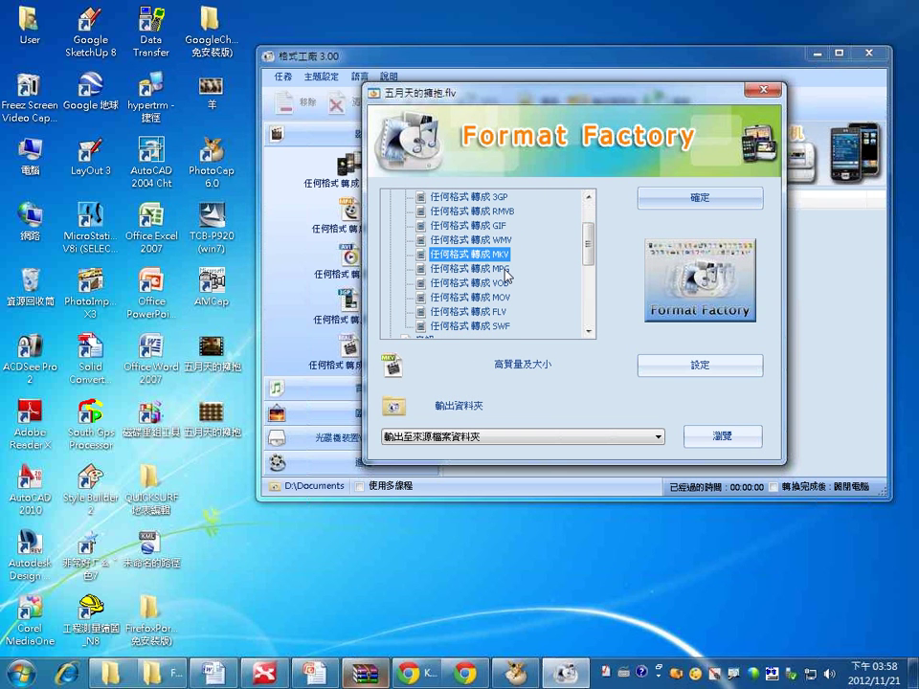
pyautogui.click(504, 272)
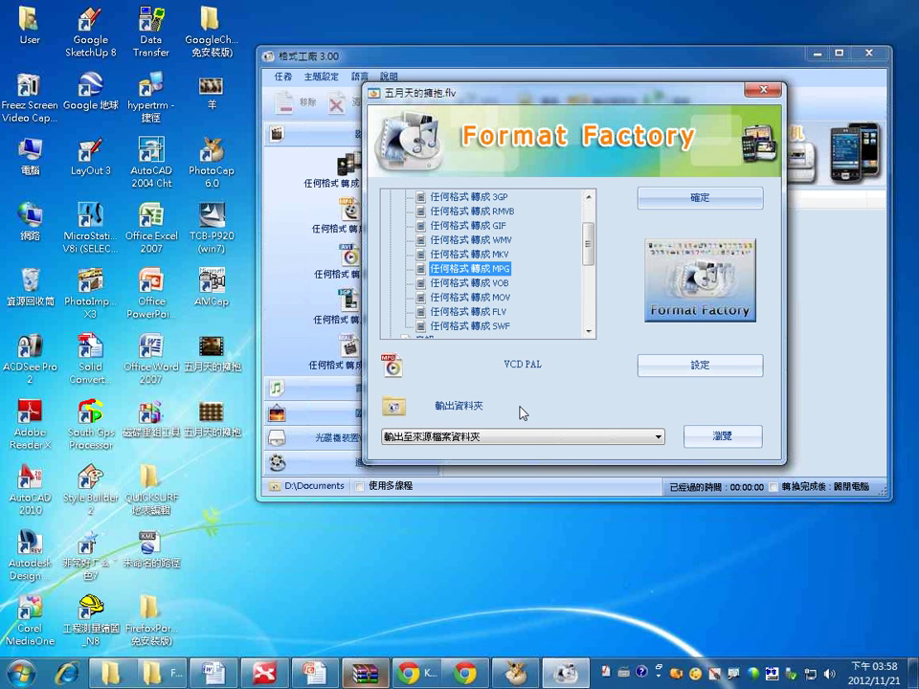
pyautogui.click(698, 203)
pyautogui.click(471, 101)
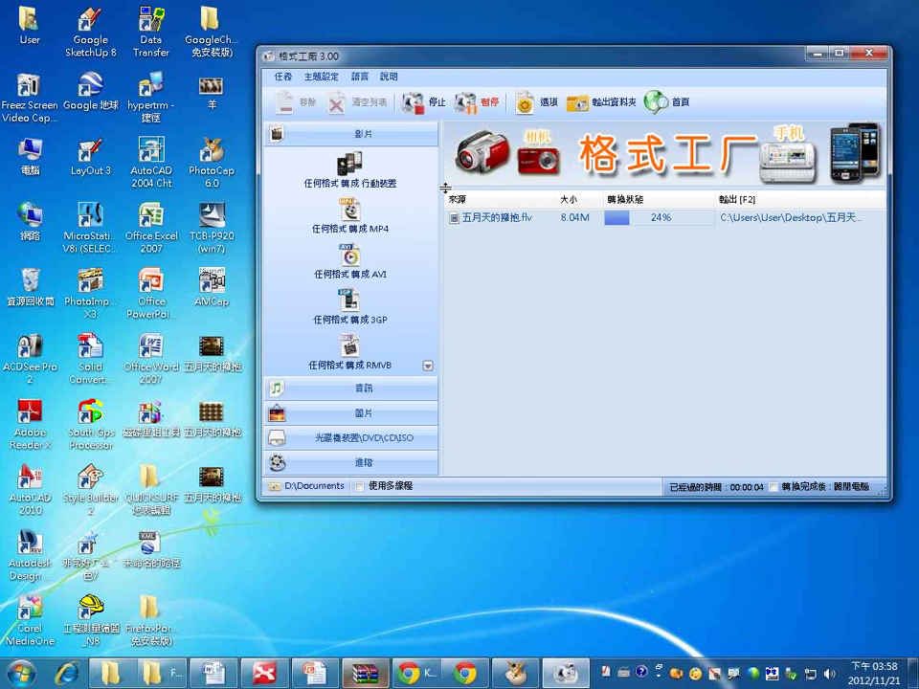
pyautogui.moveTo(497, 233)
pyautogui.mouseDown()
pyautogui.moveTo(285, 455)
pyautogui.moveTo(226, 490)
pyautogui.moveTo(253, 492)
pyautogui.mouseUp()
pyautogui.press('Escape')
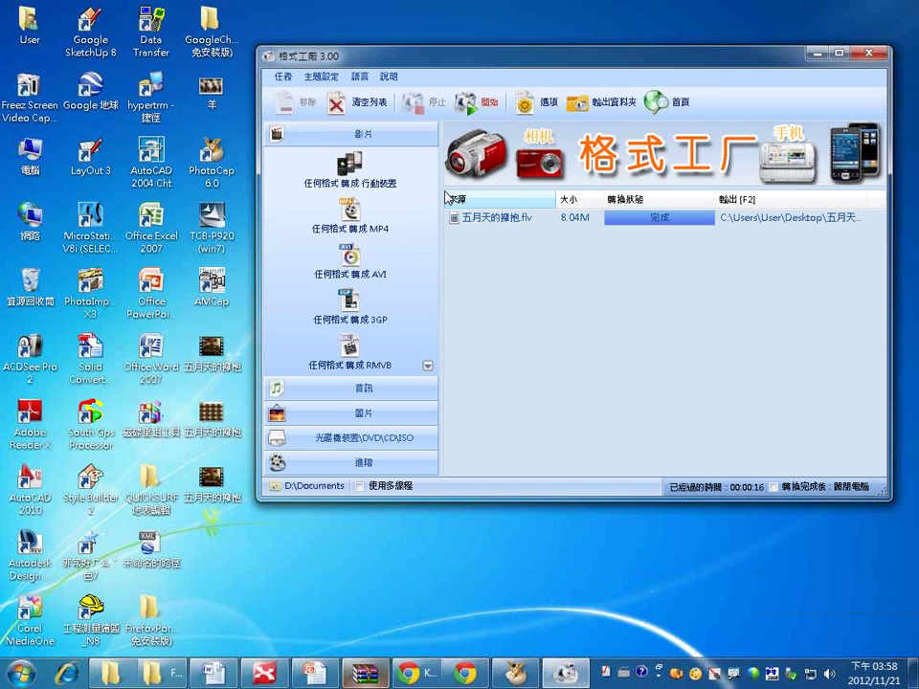
# Compare the file sizes of the original FLV video and the converted MPG video in their properties.
pyautogui.click(239, 354)
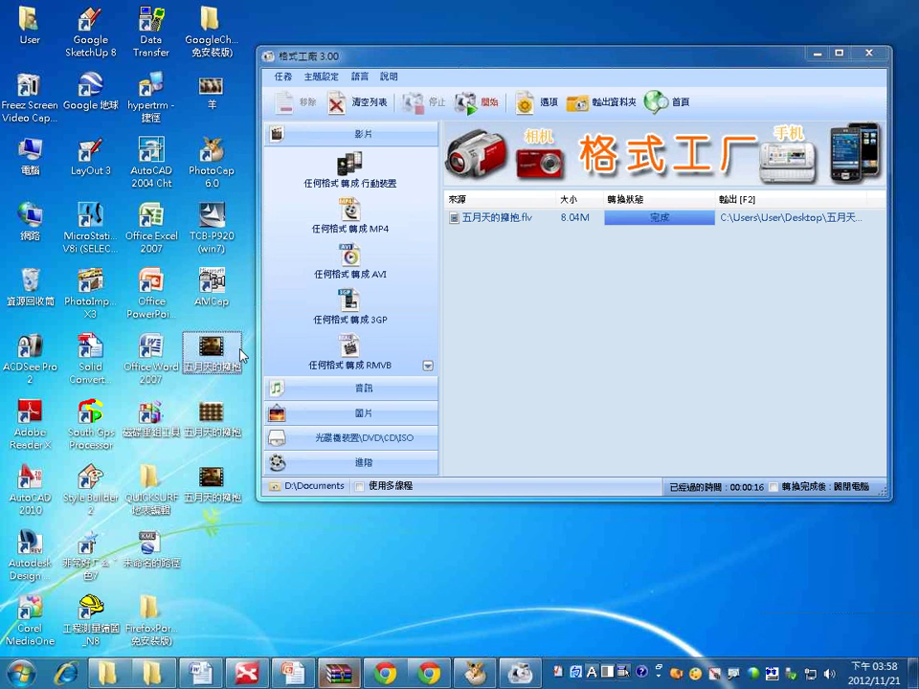
pyautogui.hotkey('alt', 'Return')
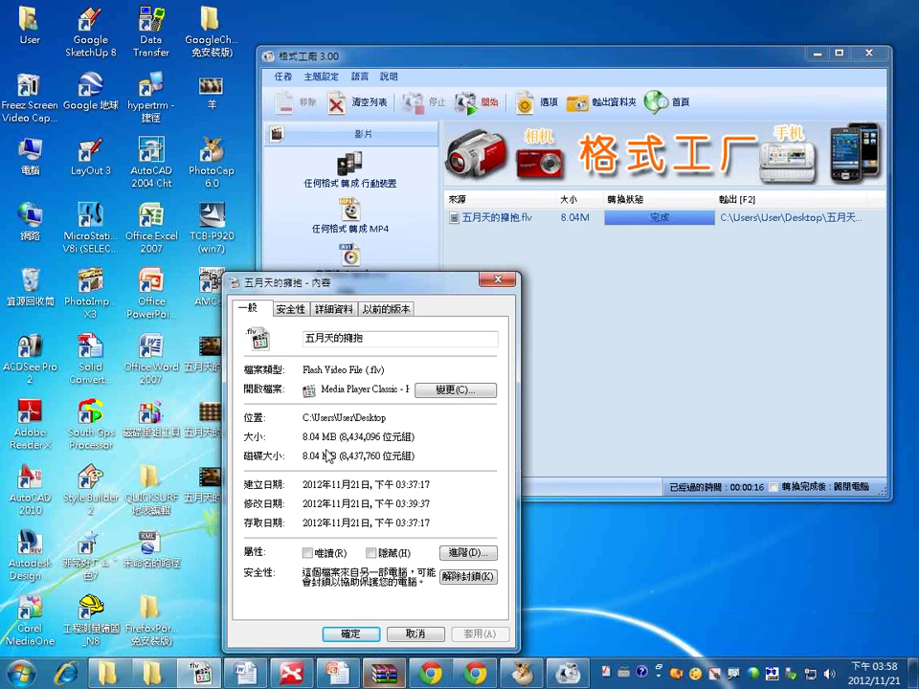
pyautogui.click(497, 280)
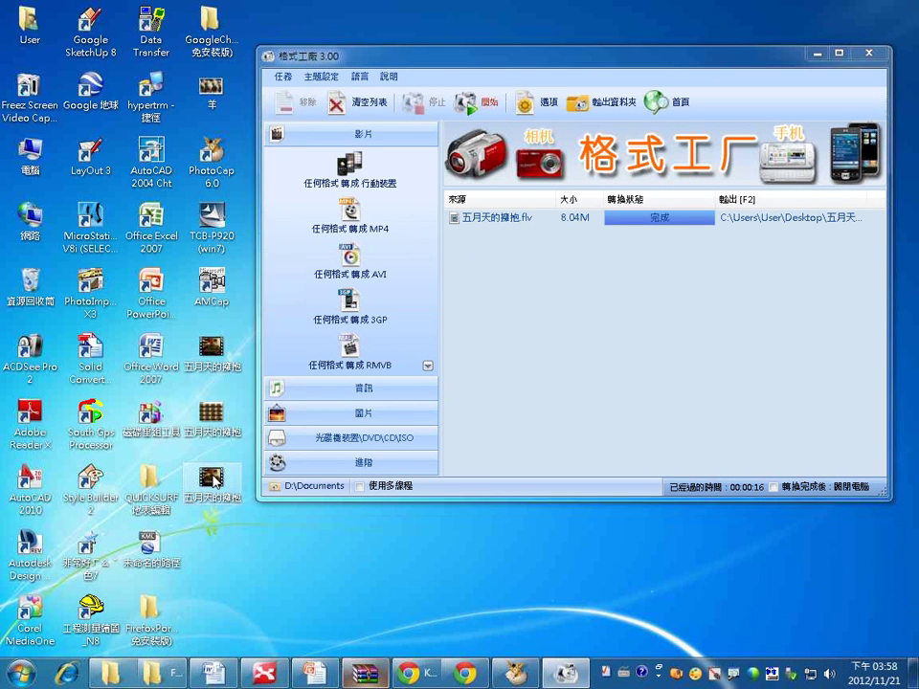
pyautogui.rightClick(223, 475)
pyautogui.click(226, 463)
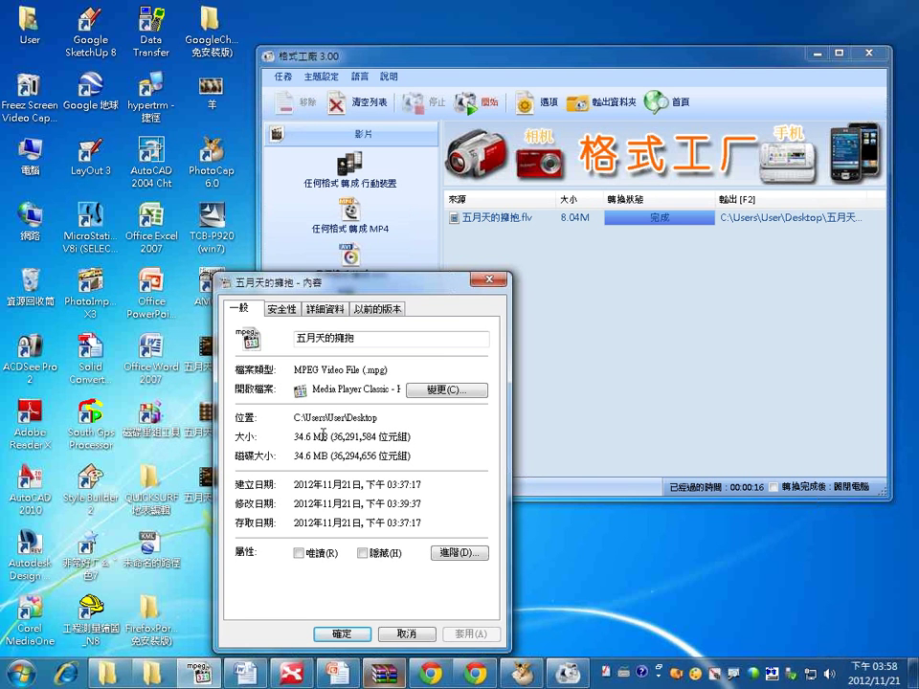
pyautogui.click(490, 281)
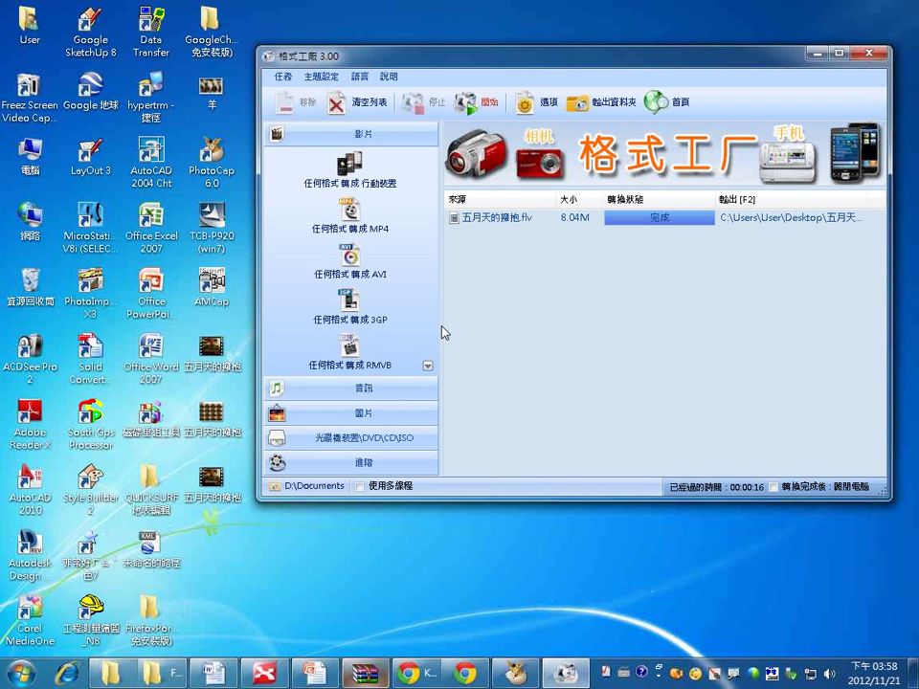
# Clear the task list, add 五月天的擁抱.flv again with MP3 audio as the target format and run the conversion.
pyautogui.click(367, 105)
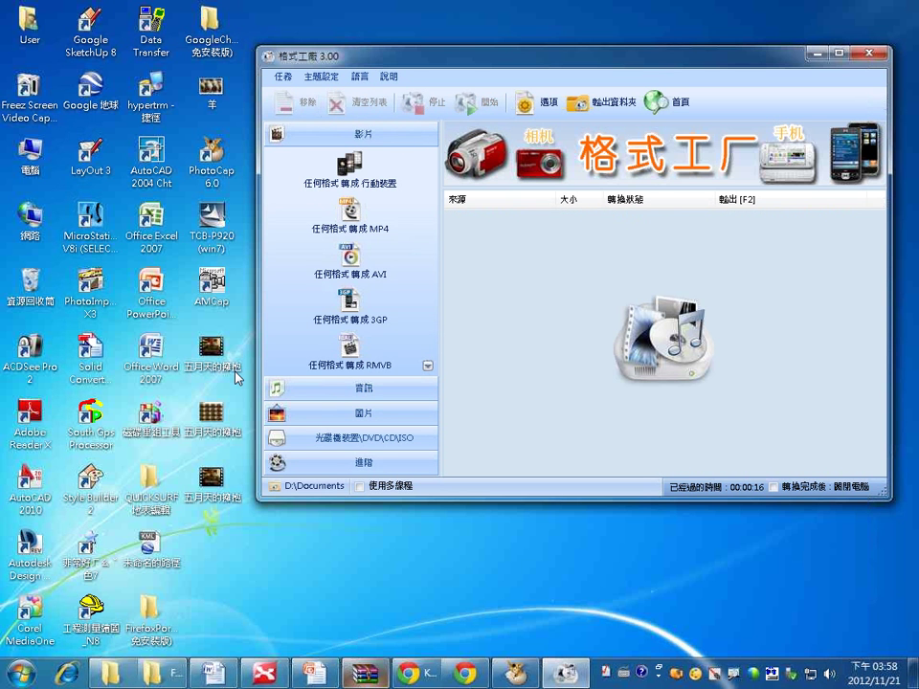
pyautogui.click(224, 372)
pyautogui.moveTo(222, 370); pyautogui.dragTo(508, 259)
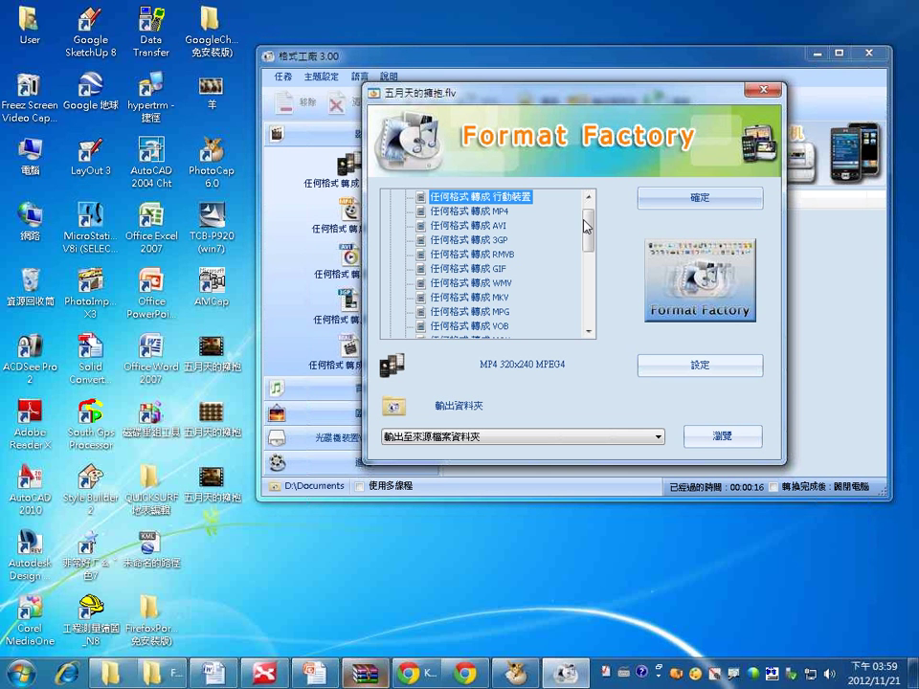
pyautogui.moveTo(594, 218); pyautogui.dragTo(589, 260)
pyautogui.click(421, 255)
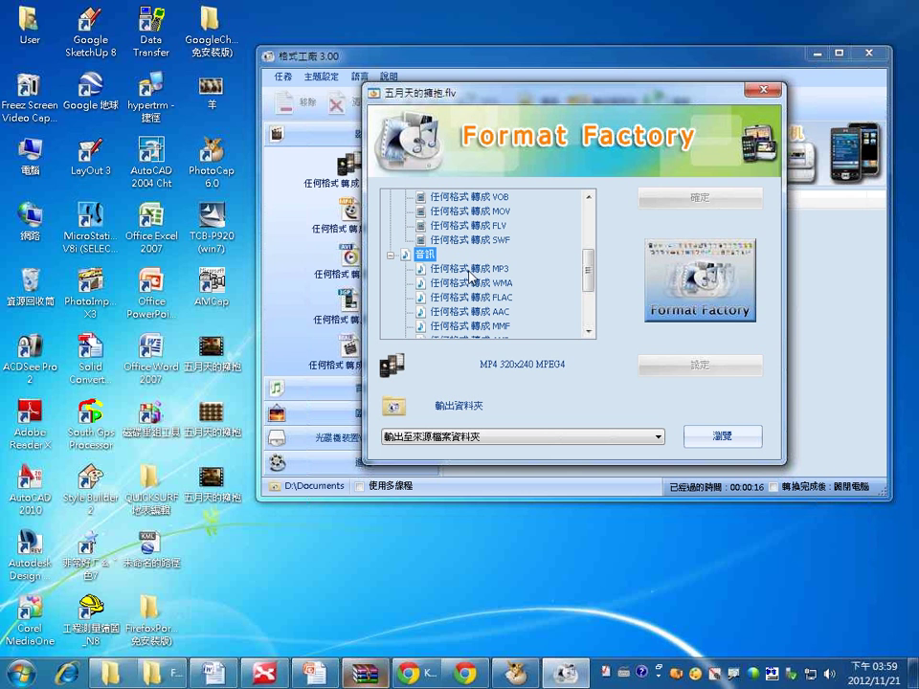
pyautogui.click(469, 271)
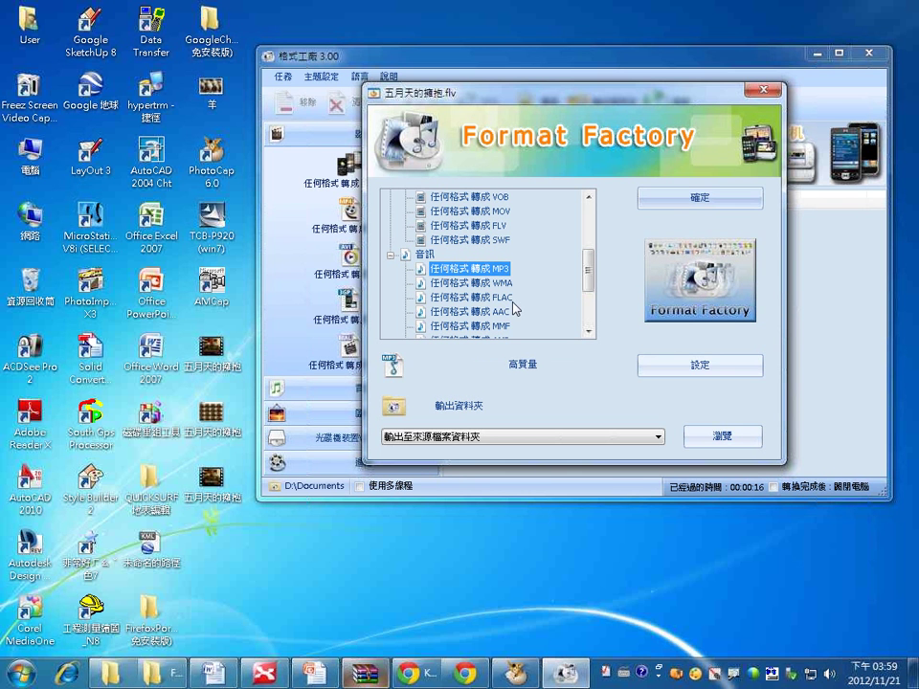
pyautogui.click(700, 197)
pyautogui.click(469, 104)
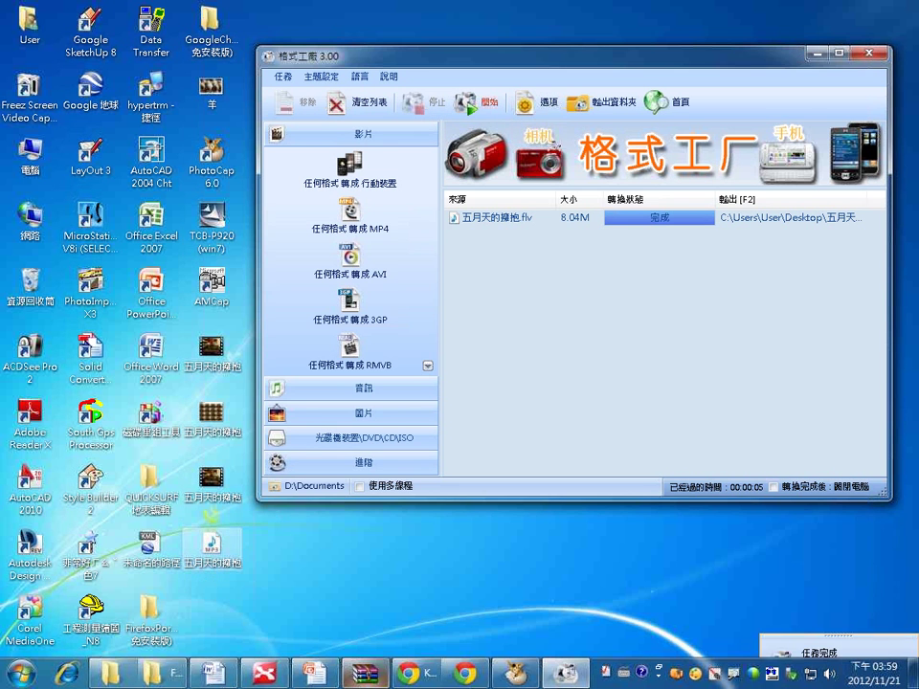
# Check the file size of the converted MP3 on the desktop in its properties.
pyautogui.rightClick(216, 547)
pyautogui.click(217, 538)
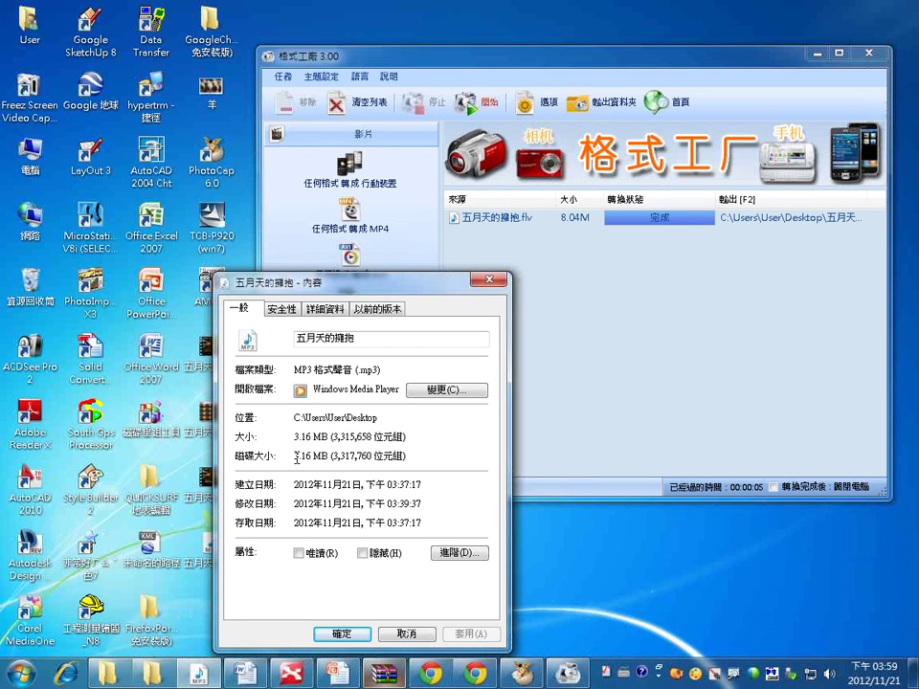
pyautogui.click(490, 279)
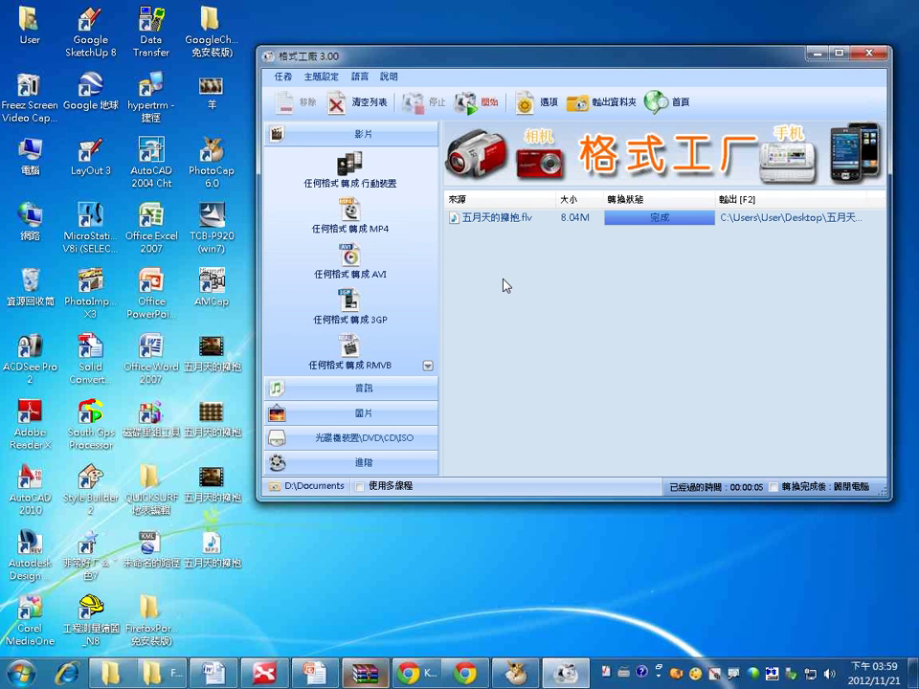
# Show the DVD/CD/ISO disc conversion options and close Format Factory.
pyautogui.click(376, 441)
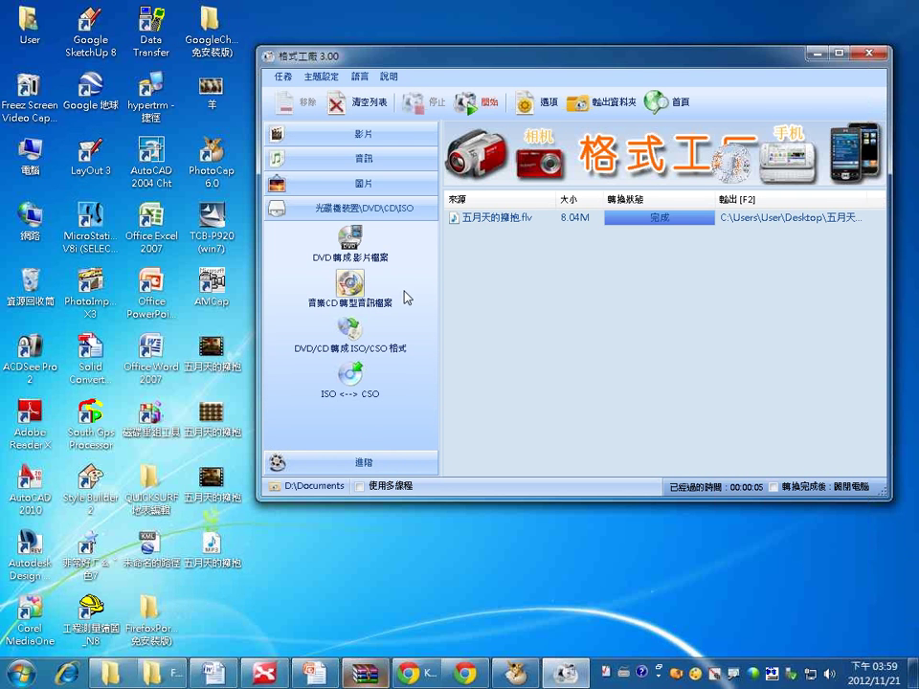
pyautogui.hotkey('alt', 'F4')
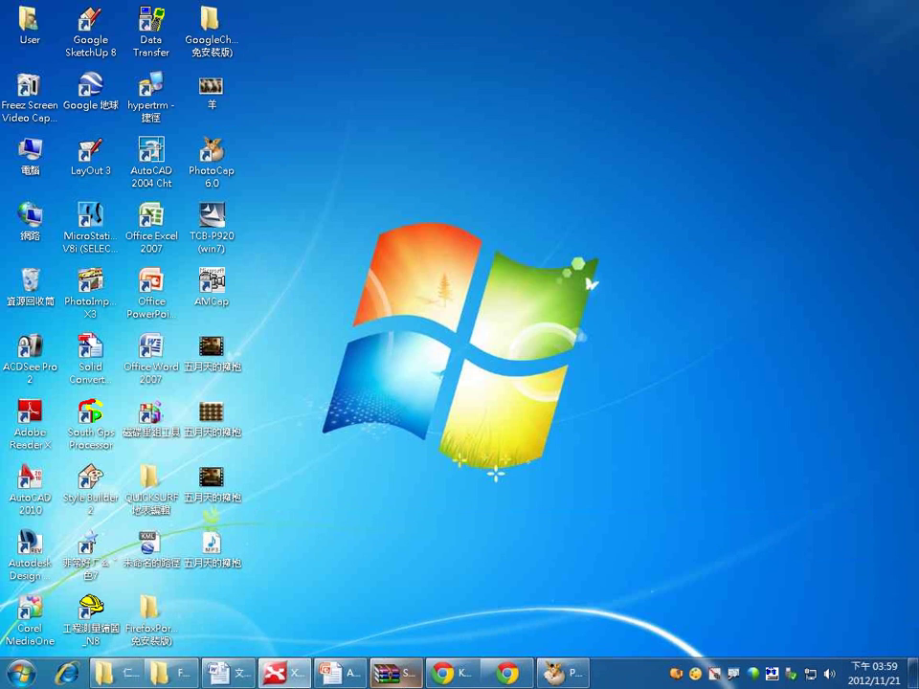
# Switch to XMind and review the mind map's topics on media formats, Google image search, image and video processing, free image libraries and online learning resources.
pyautogui.click(292, 680)
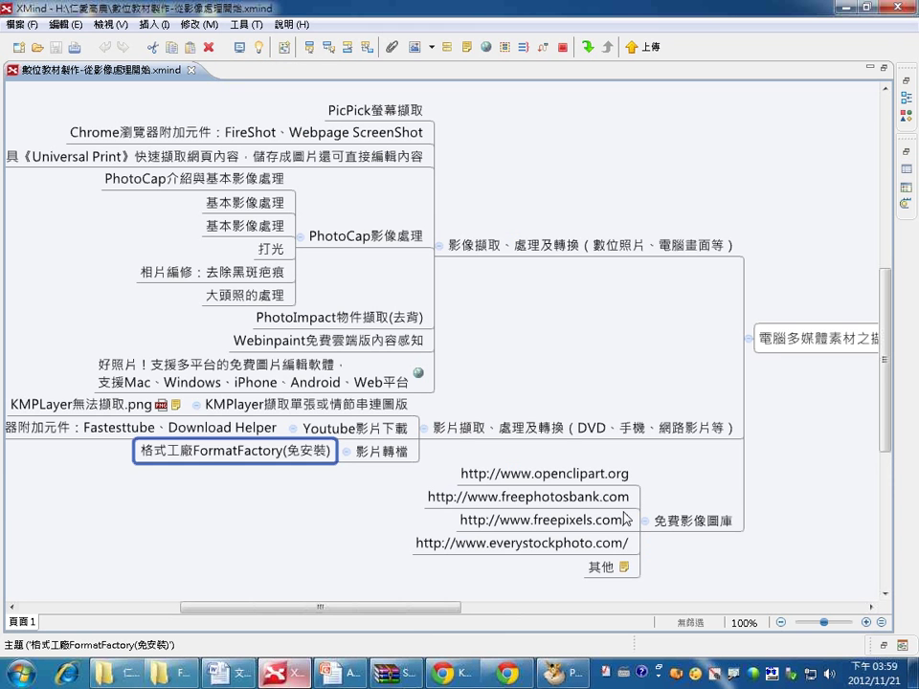
pyautogui.moveTo(401, 607); pyautogui.dragTo(680, 580)
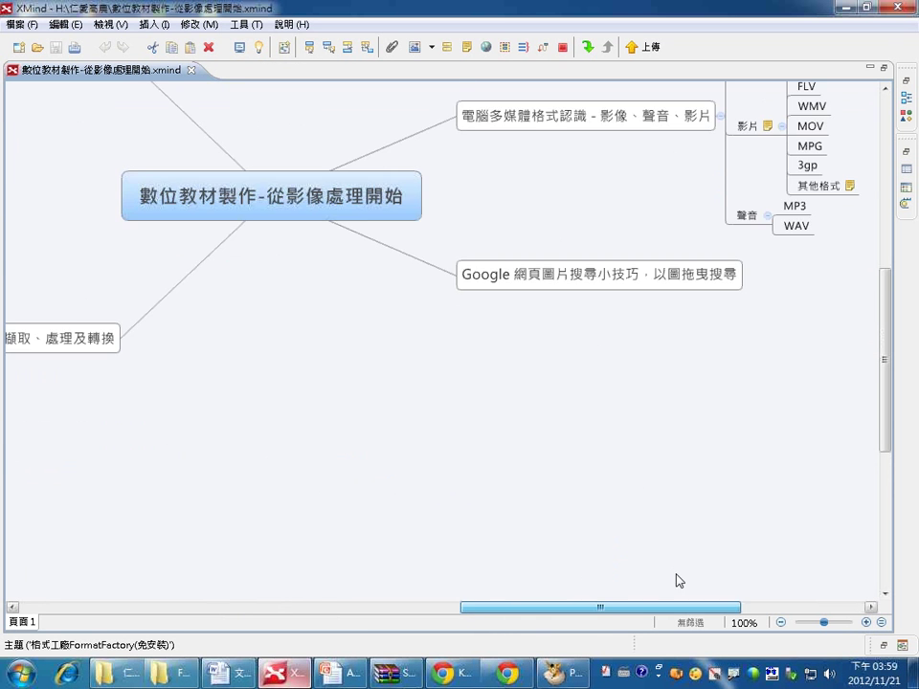
pyautogui.click(646, 115)
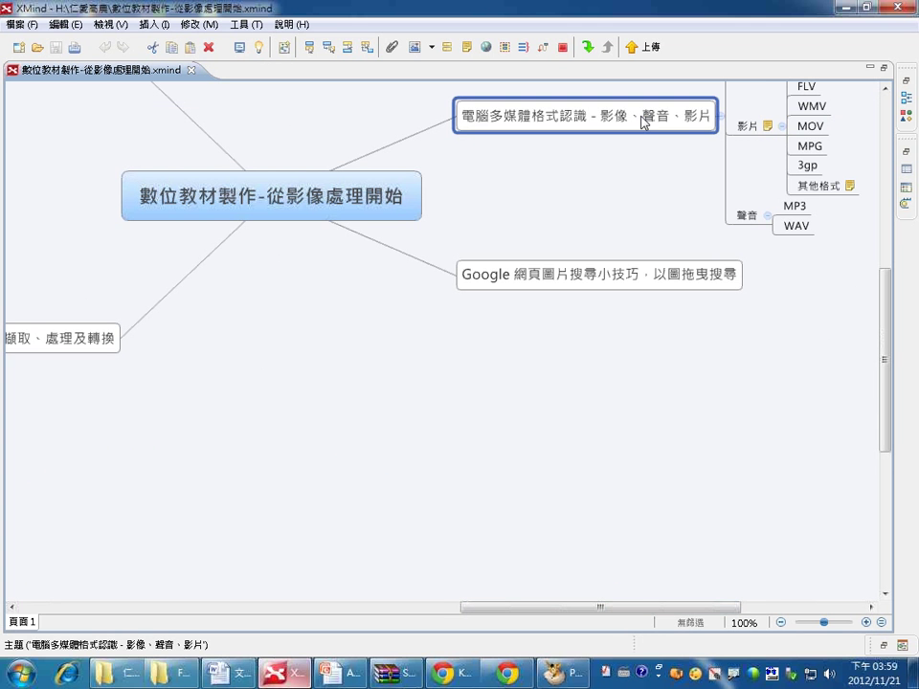
pyautogui.click(632, 276)
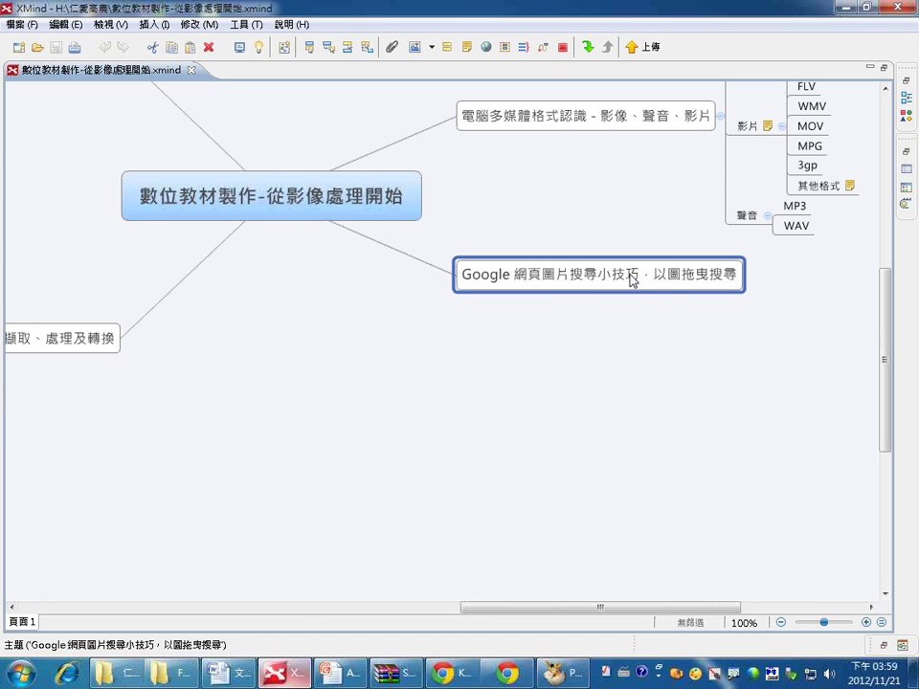
pyautogui.moveTo(469, 609); pyautogui.dragTo(276, 619)
pyautogui.click(261, 247)
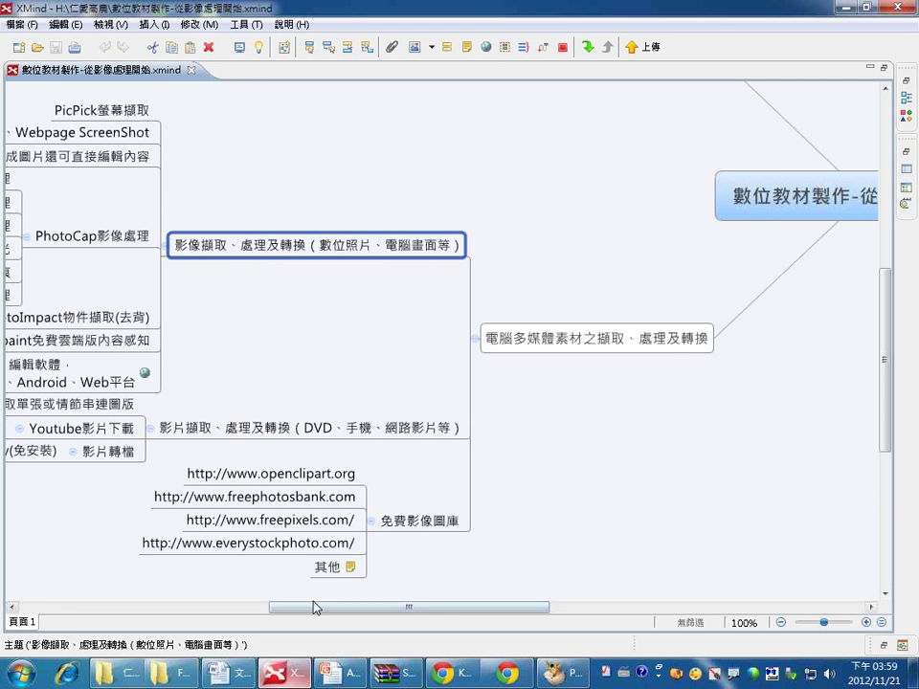
pyautogui.moveTo(323, 608); pyautogui.dragTo(257, 609)
pyautogui.click(392, 435)
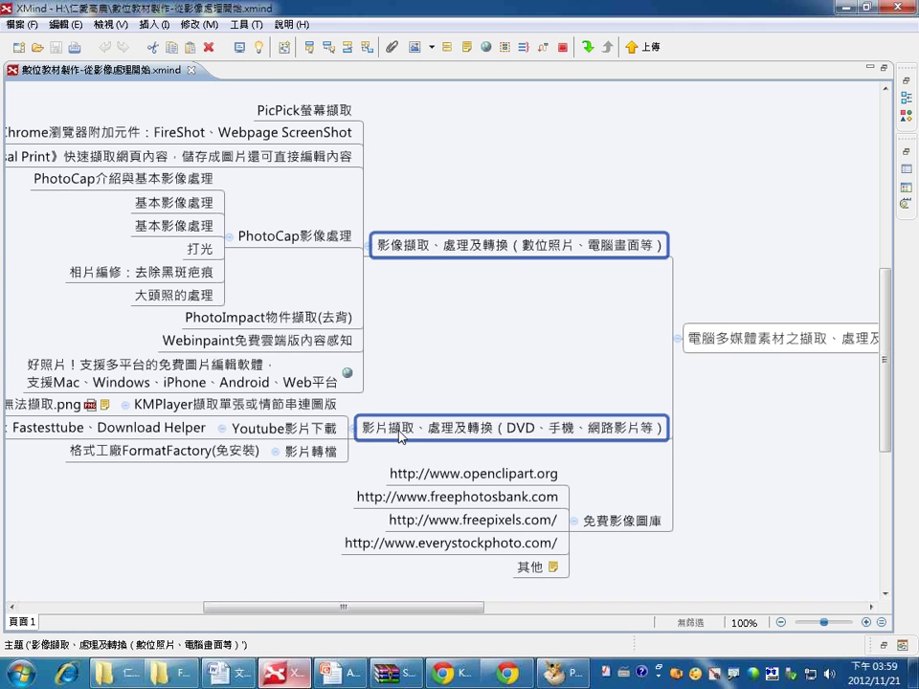
pyautogui.click(274, 321)
pyautogui.click(624, 521)
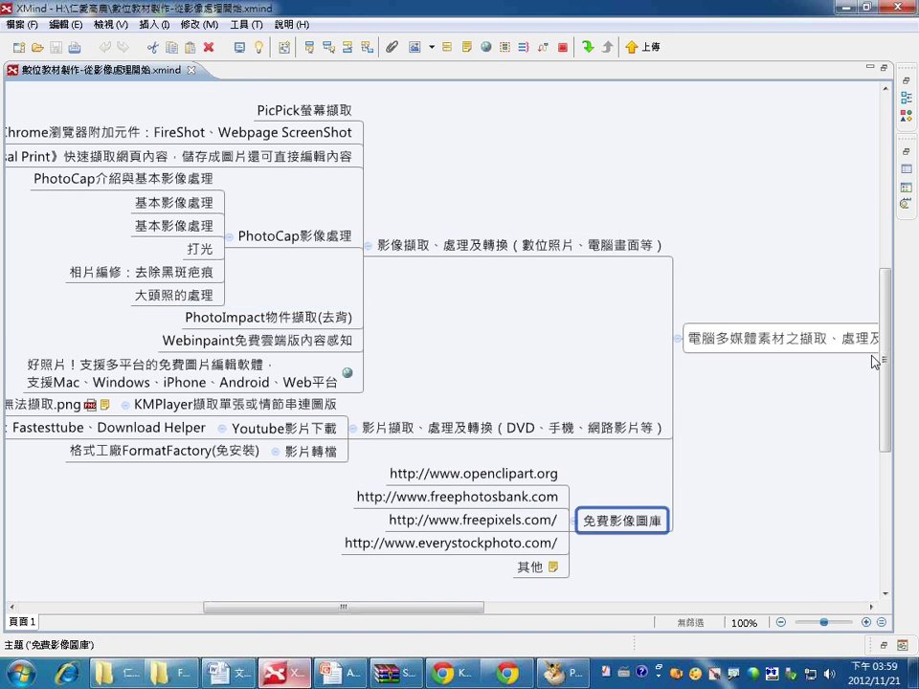
pyautogui.scroll(3, 888, 343)
pyautogui.click(852, 226)
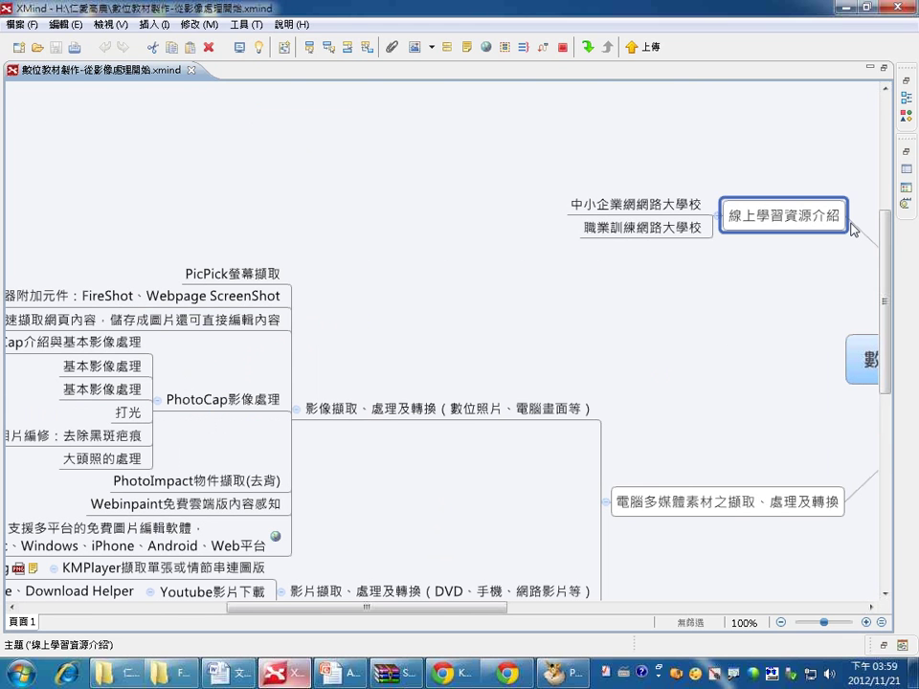